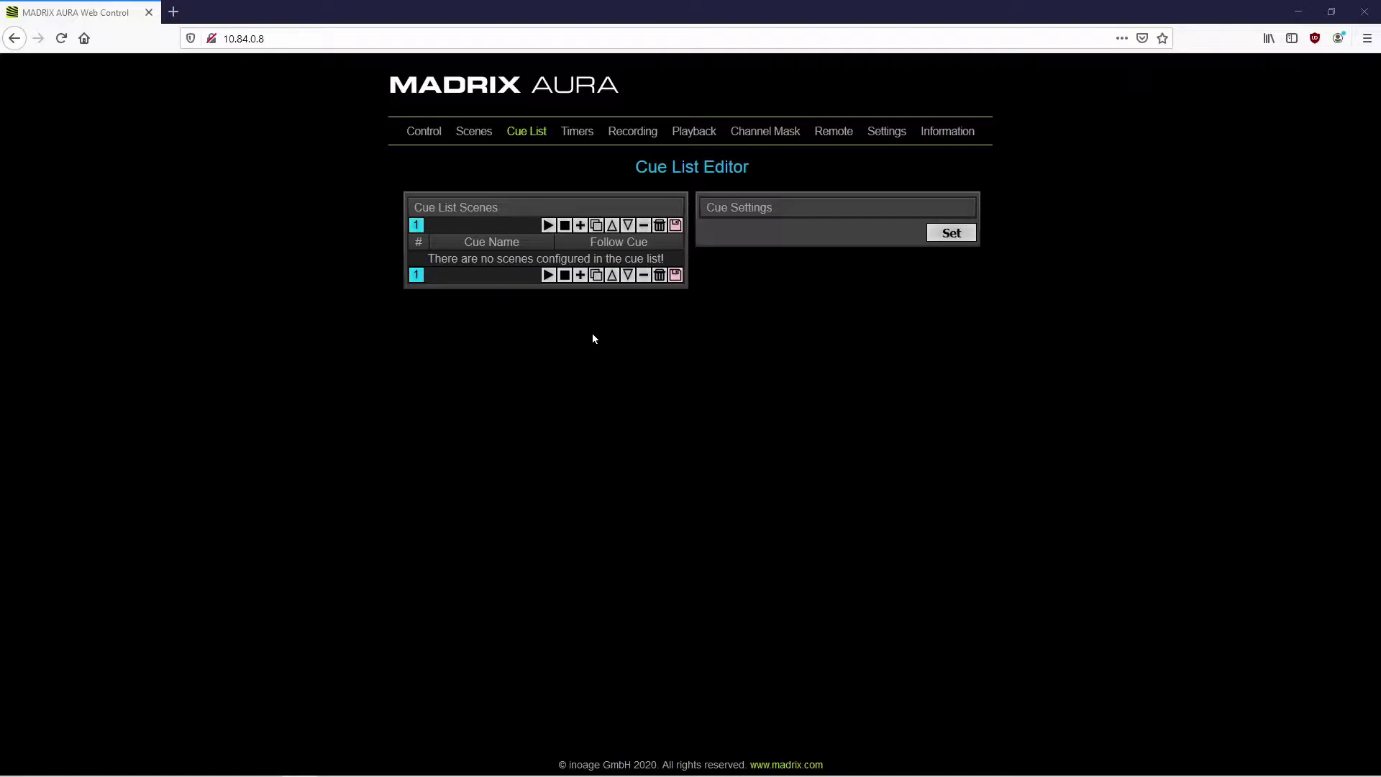
- Add cue 1 named 'Static Red' playing color_red.dxd with Repeat Play set to 2 times
left_click(580, 276)
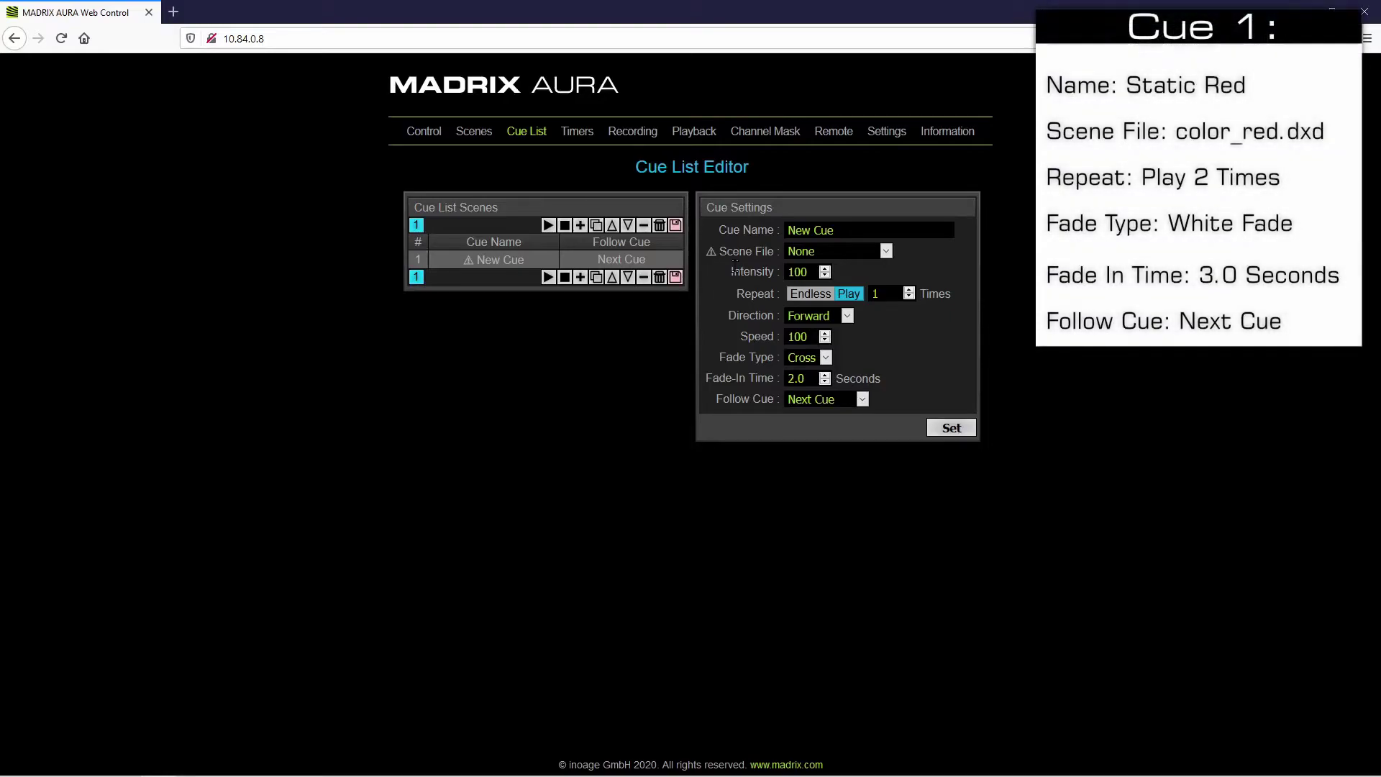
left_click_drag(839, 232, 744, 238)
type("Static Red")
left_click(887, 252)
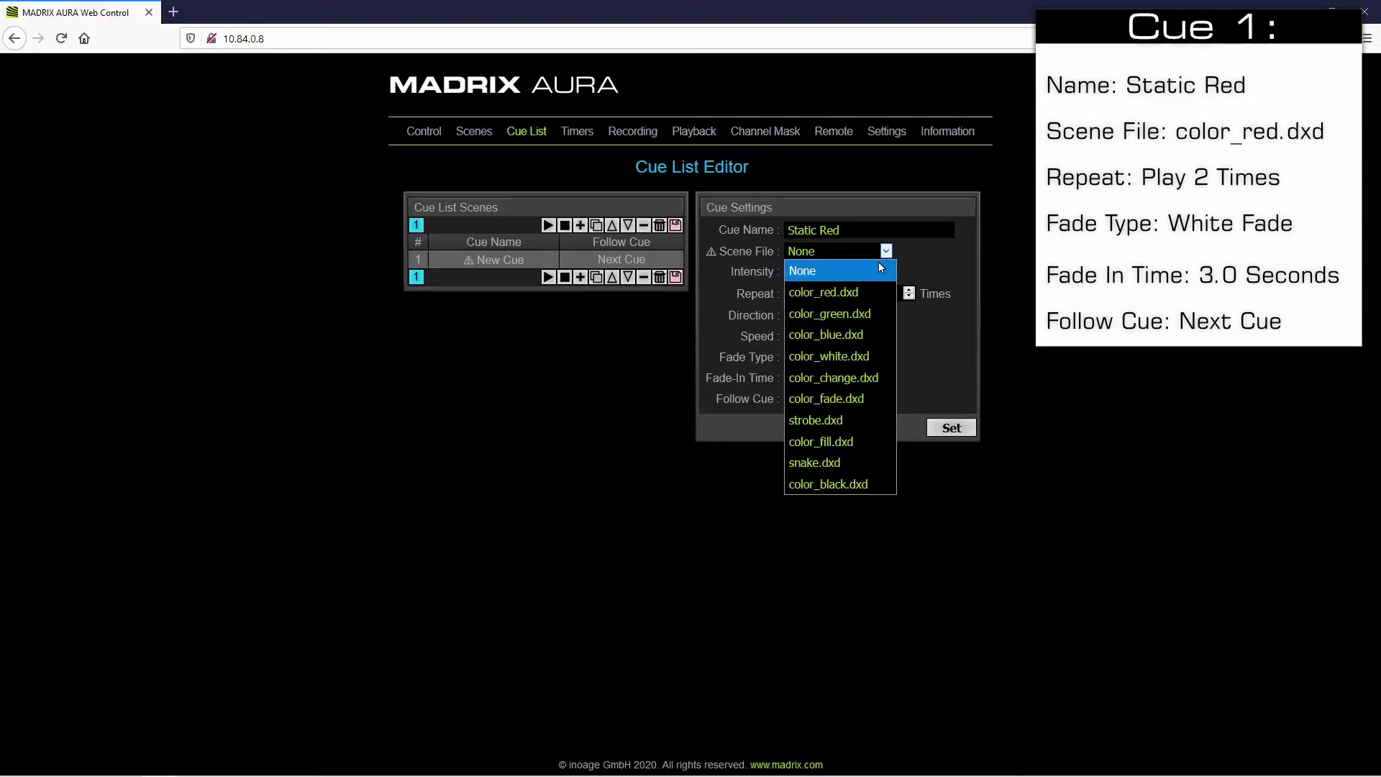
left_click(856, 294)
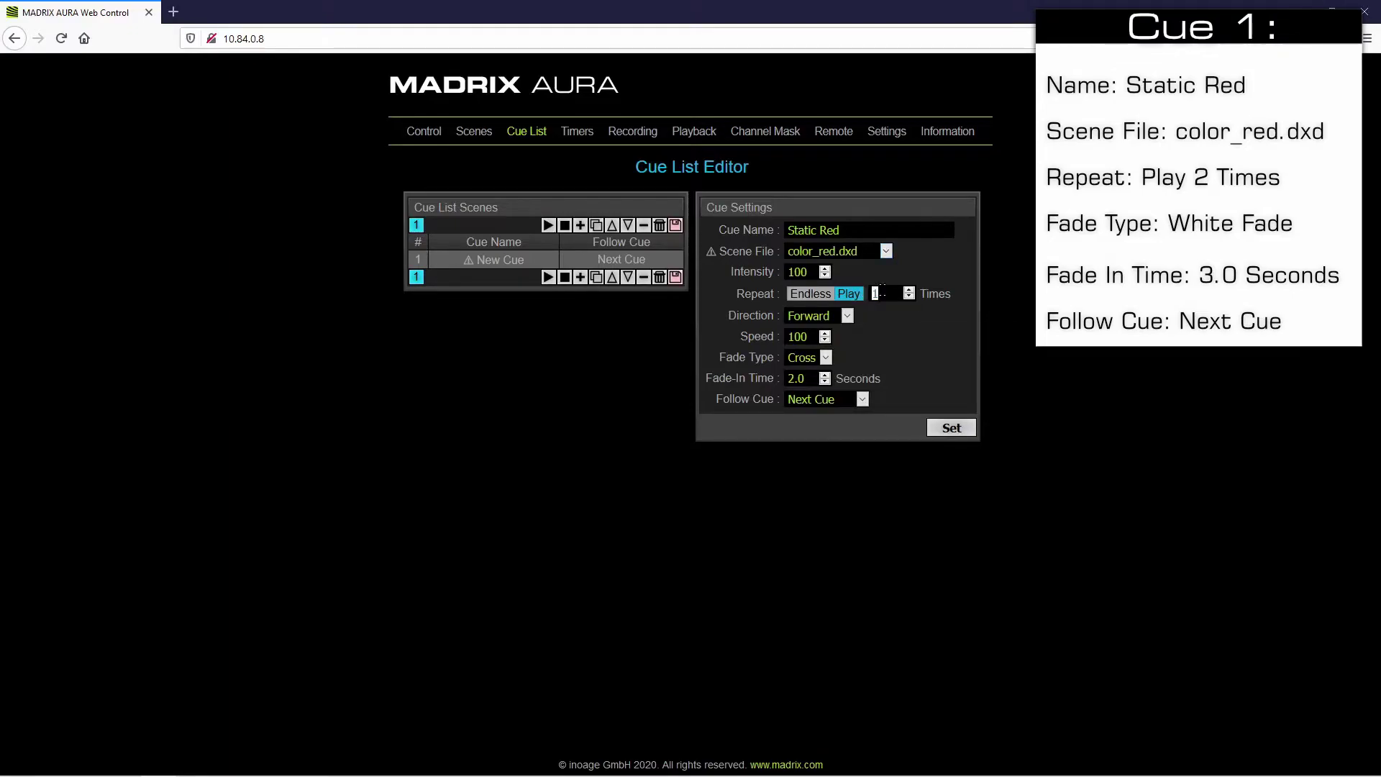
type("2")
- Set cue 1's fade to White with a 3.0-second fade-in and apply the settings
left_click(826, 358)
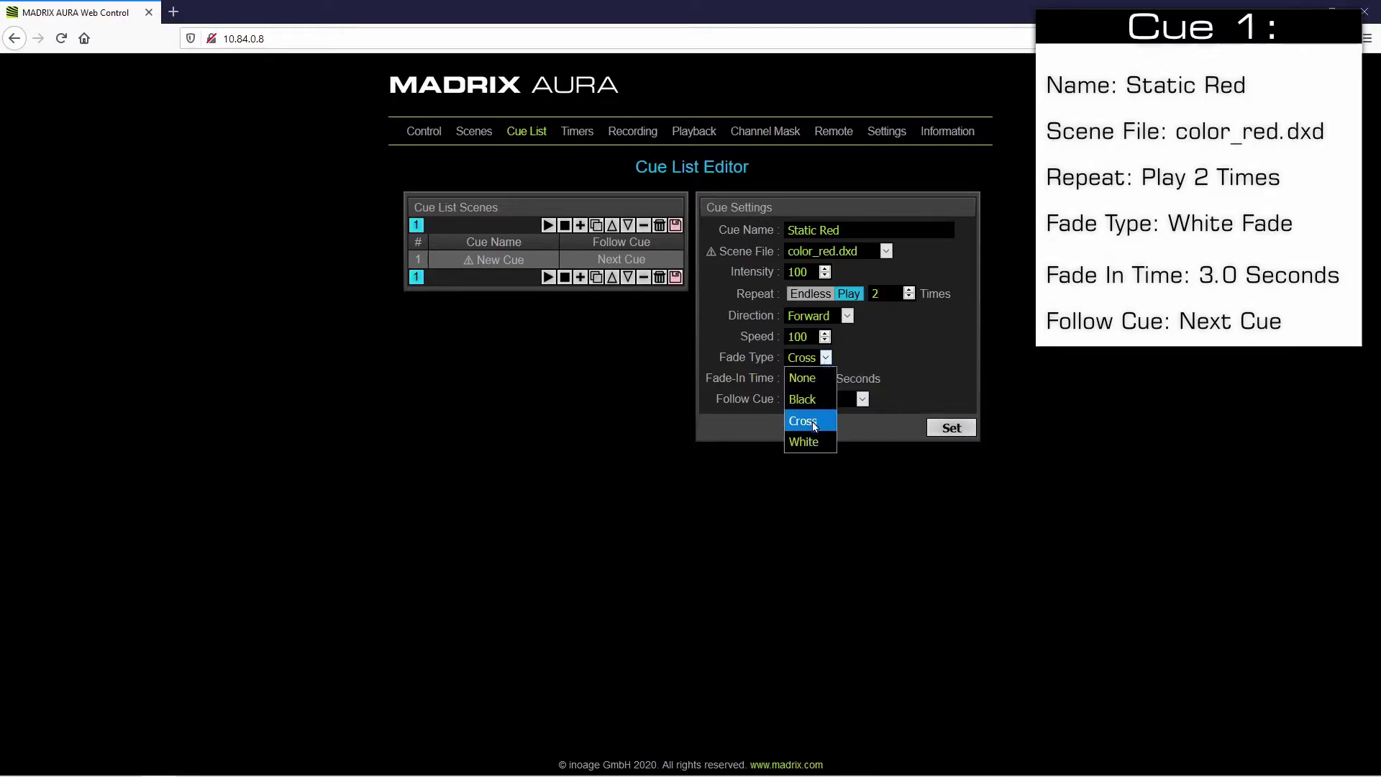
left_click(816, 439)
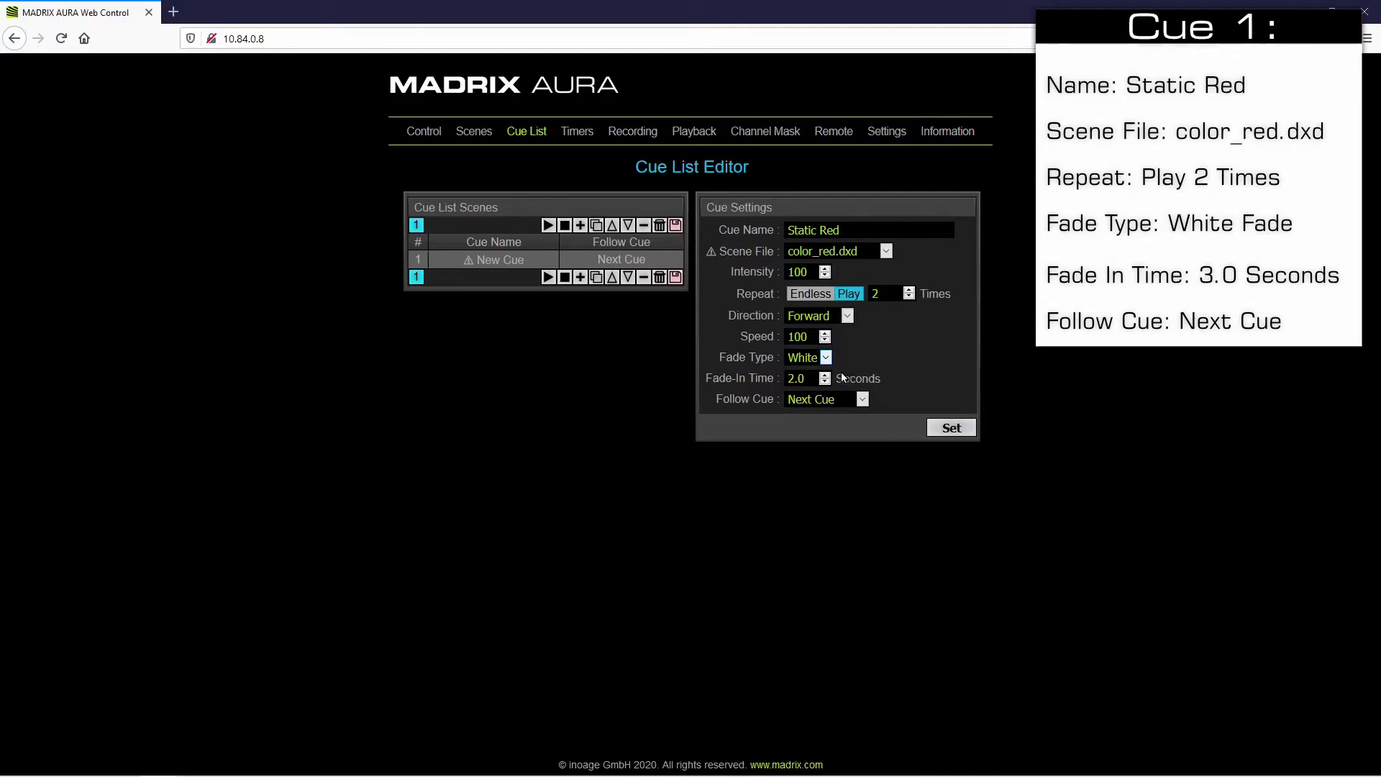
left_click_drag(792, 379, 784, 373)
left_click(944, 427)
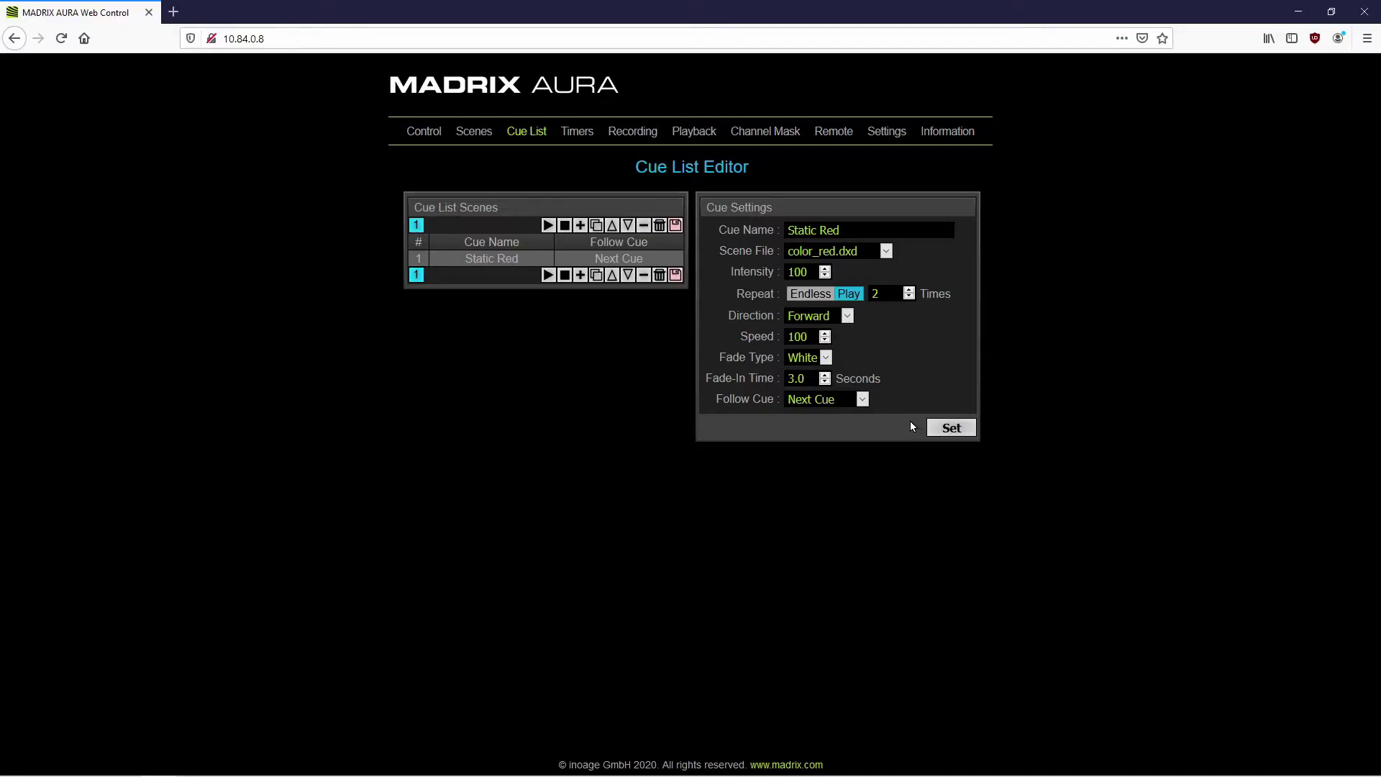
- Add a second cue named 'Static Green' using the scene file color_green.dxd
left_click(581, 276)
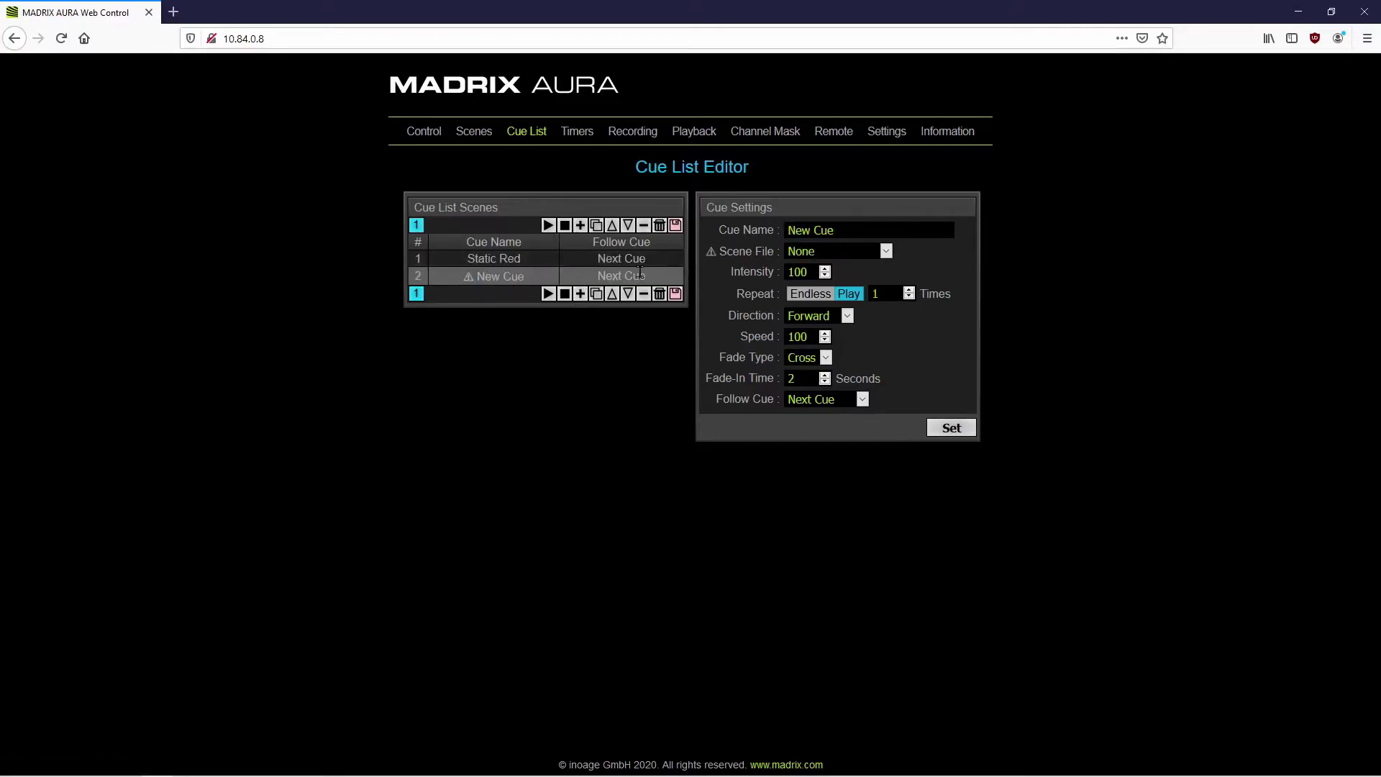
left_click_drag(835, 230, 726, 227)
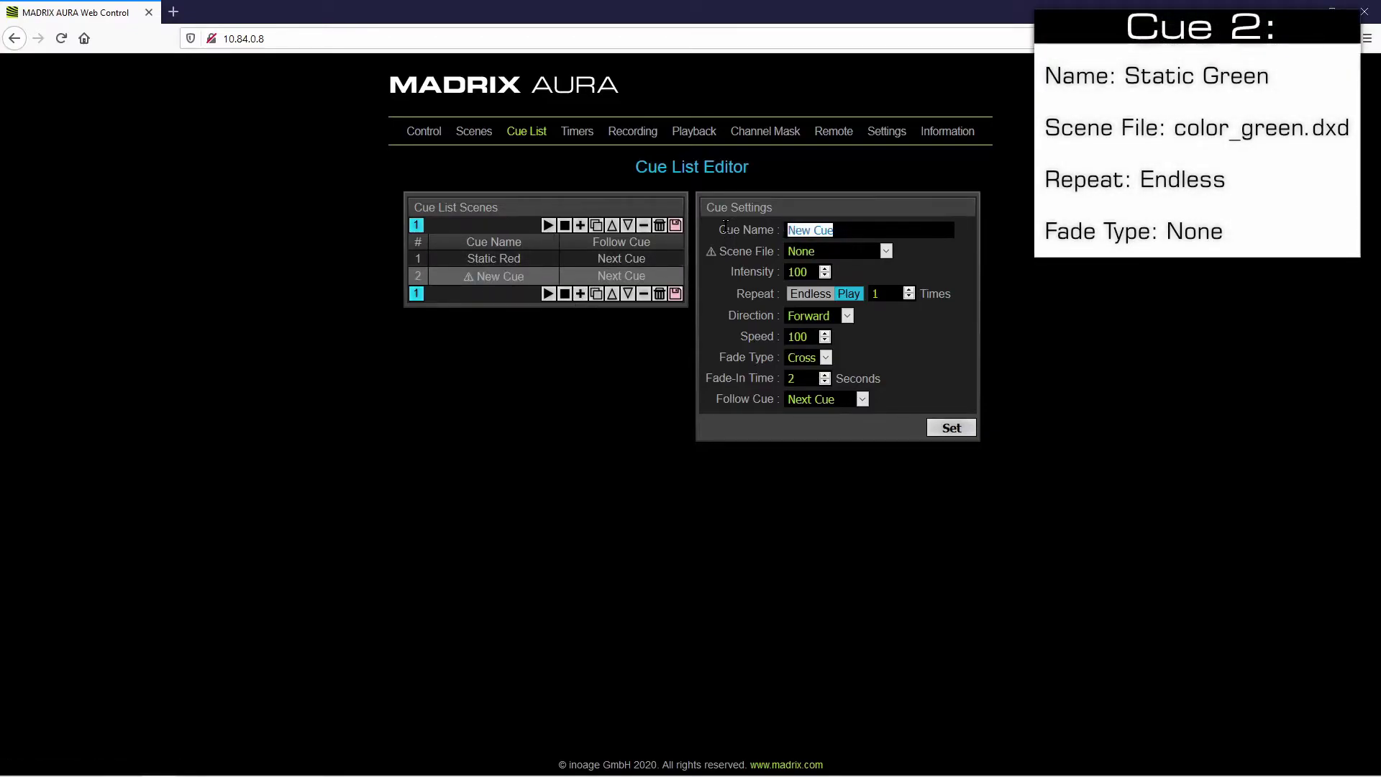
type("Static Green")
left_click(865, 252)
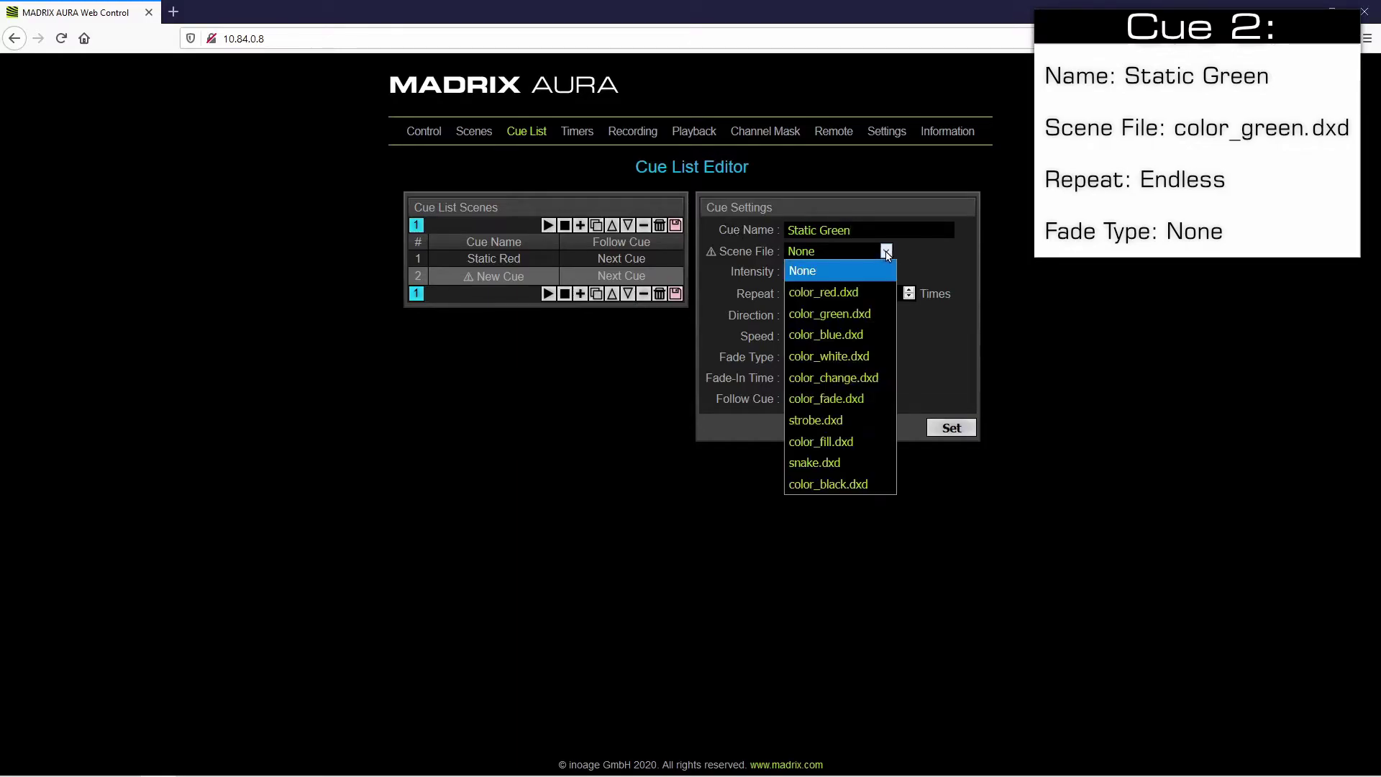
left_click(853, 316)
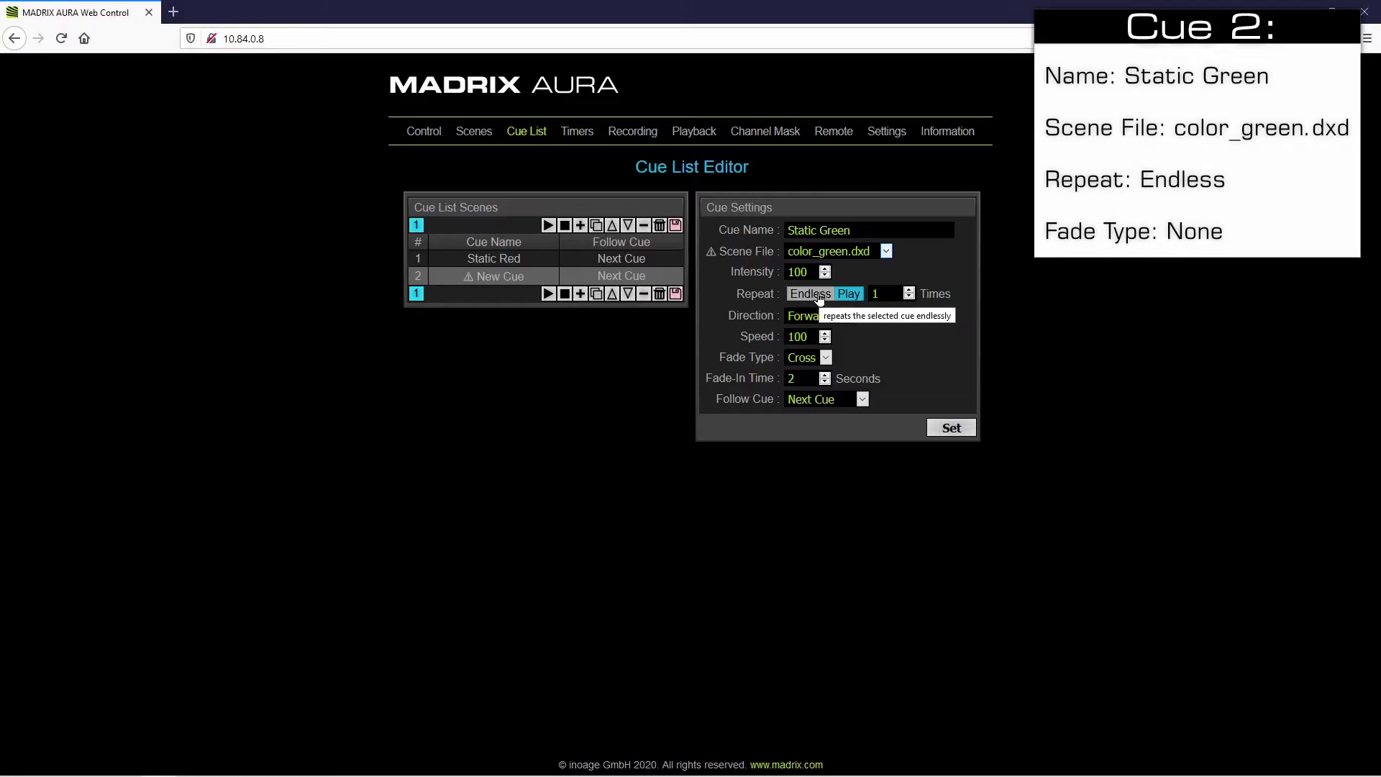
- Make cue 2 repeat endlessly with fade type None, and save it
left_click(820, 299)
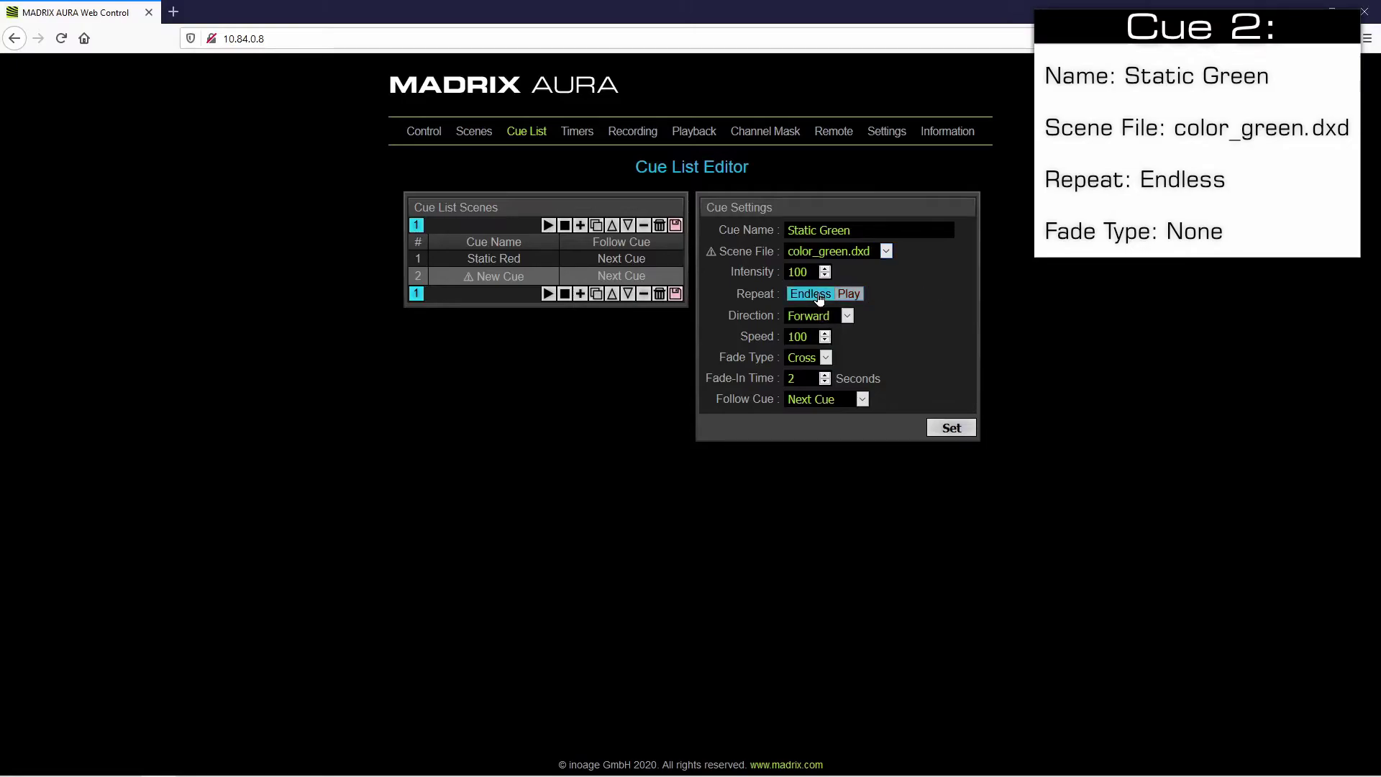
left_click(826, 359)
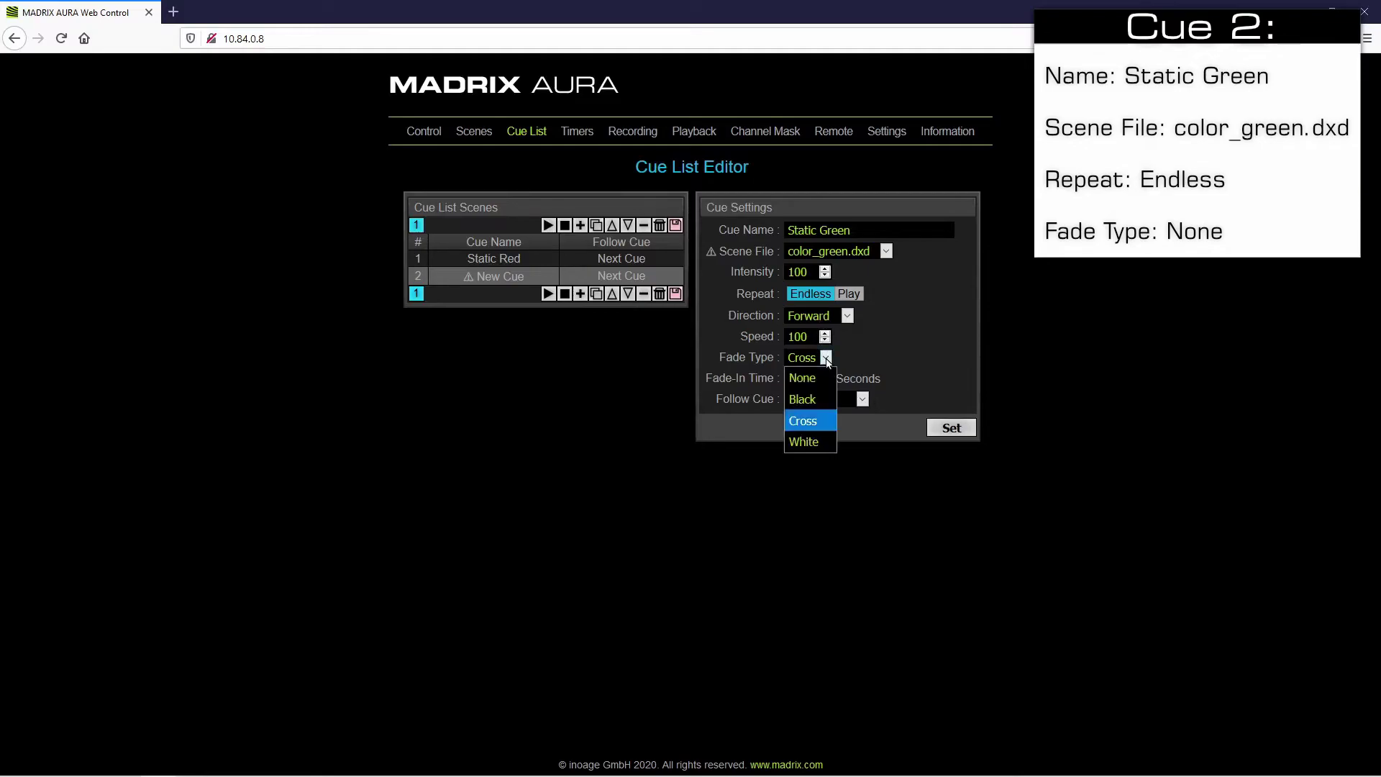
left_click(826, 377)
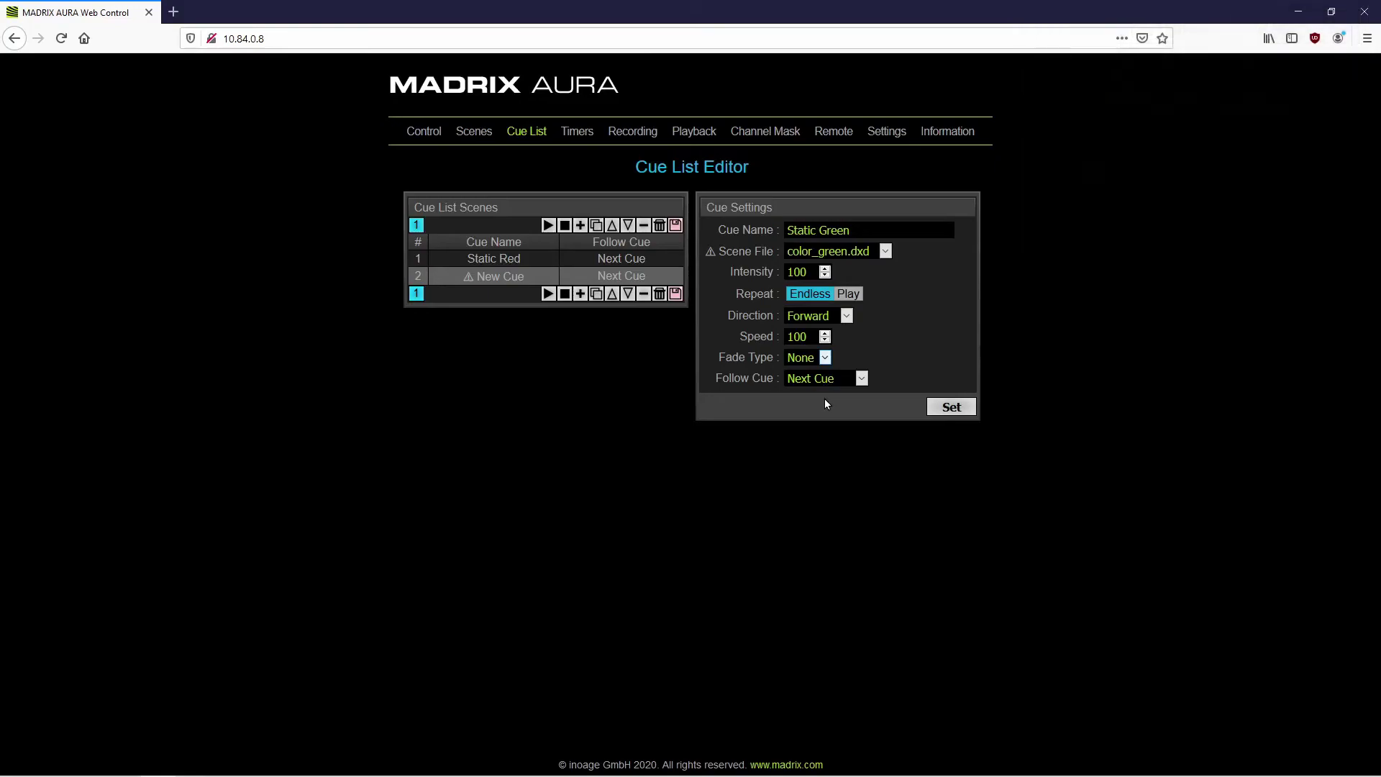
left_click(937, 410)
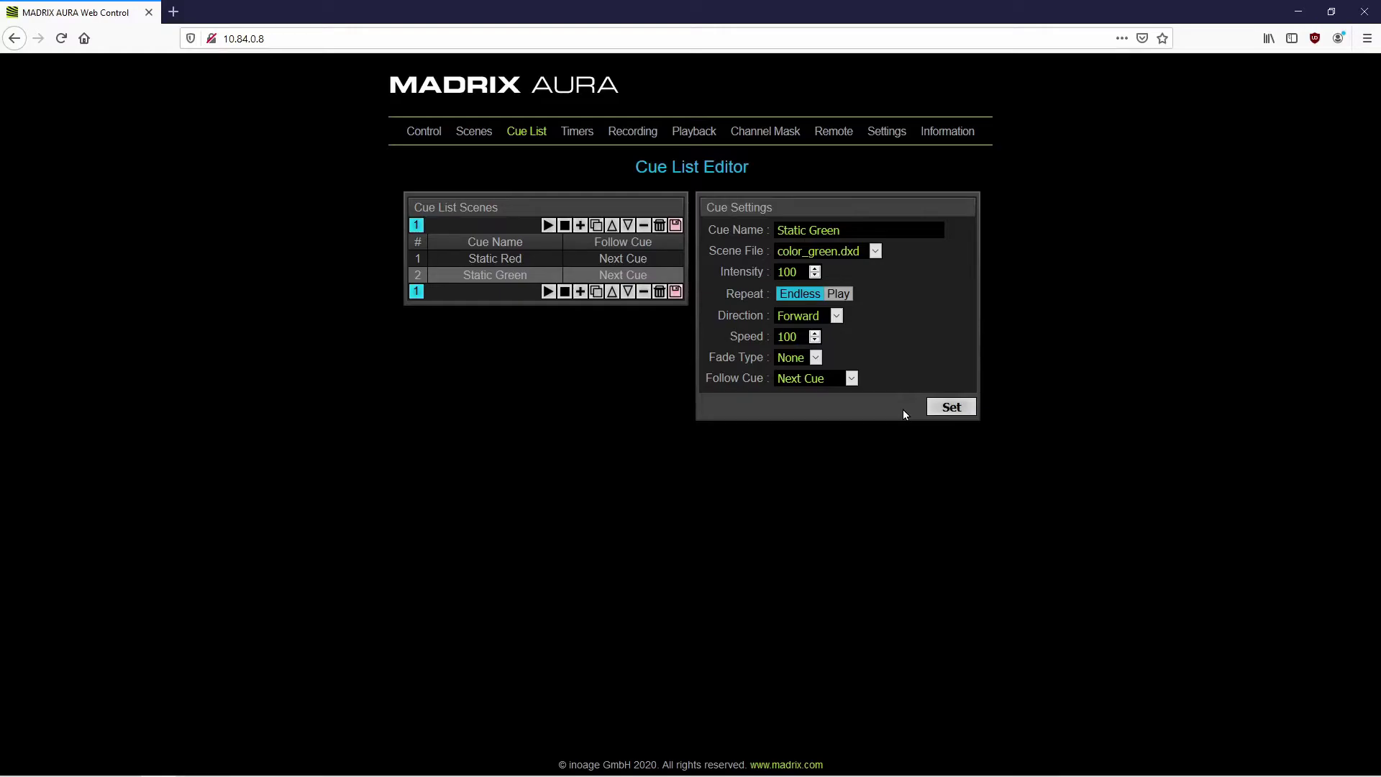
- Add a third cue named 'Static White' using the scene file color_white.dxd
left_click(580, 292)
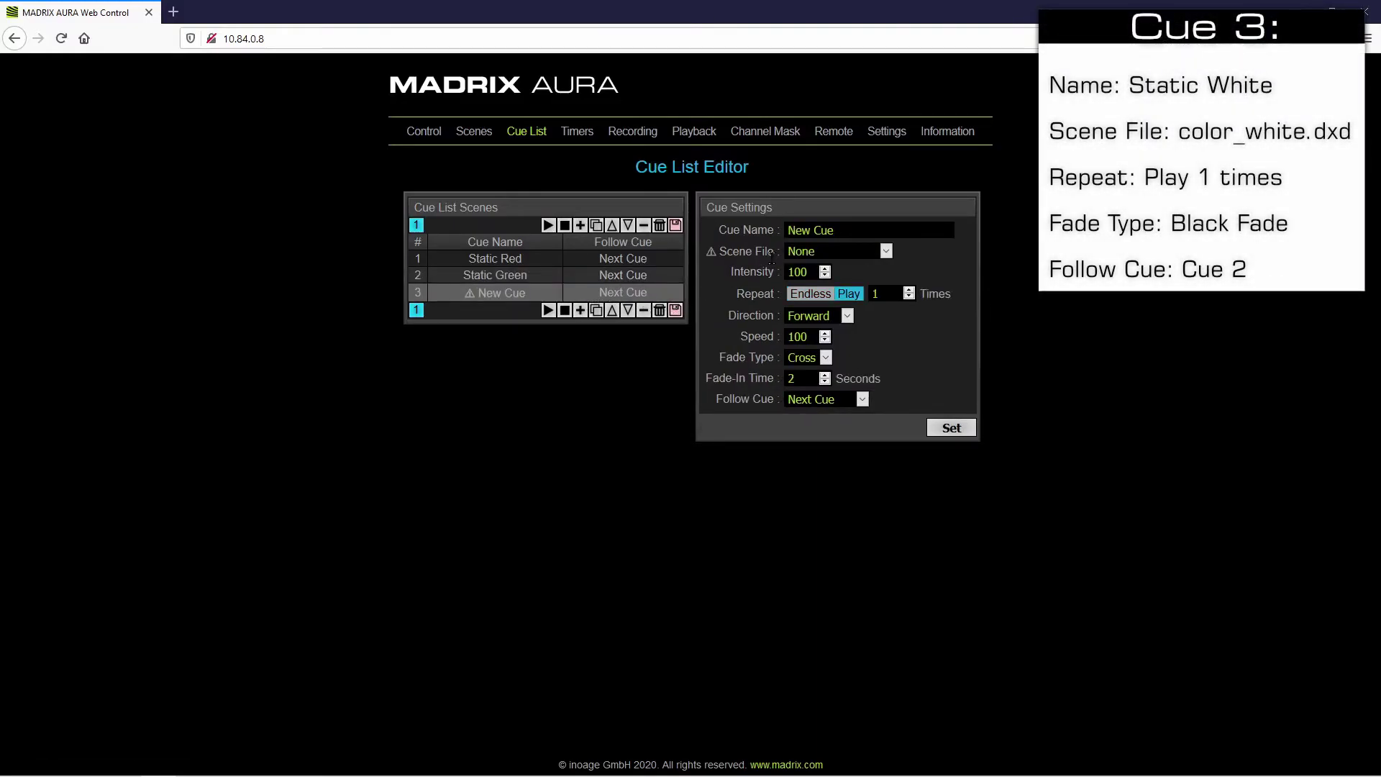
triple_click(810, 230)
type("S")
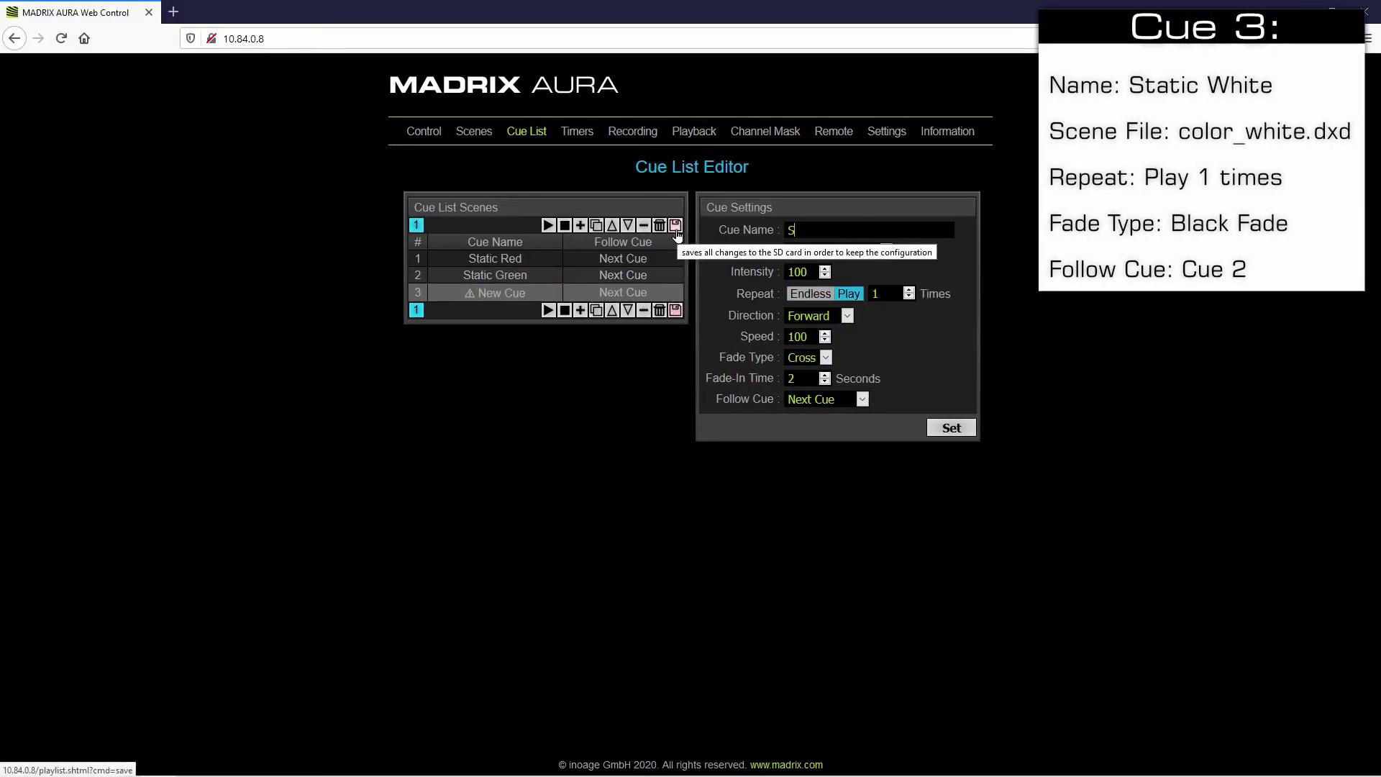
type("tatic White")
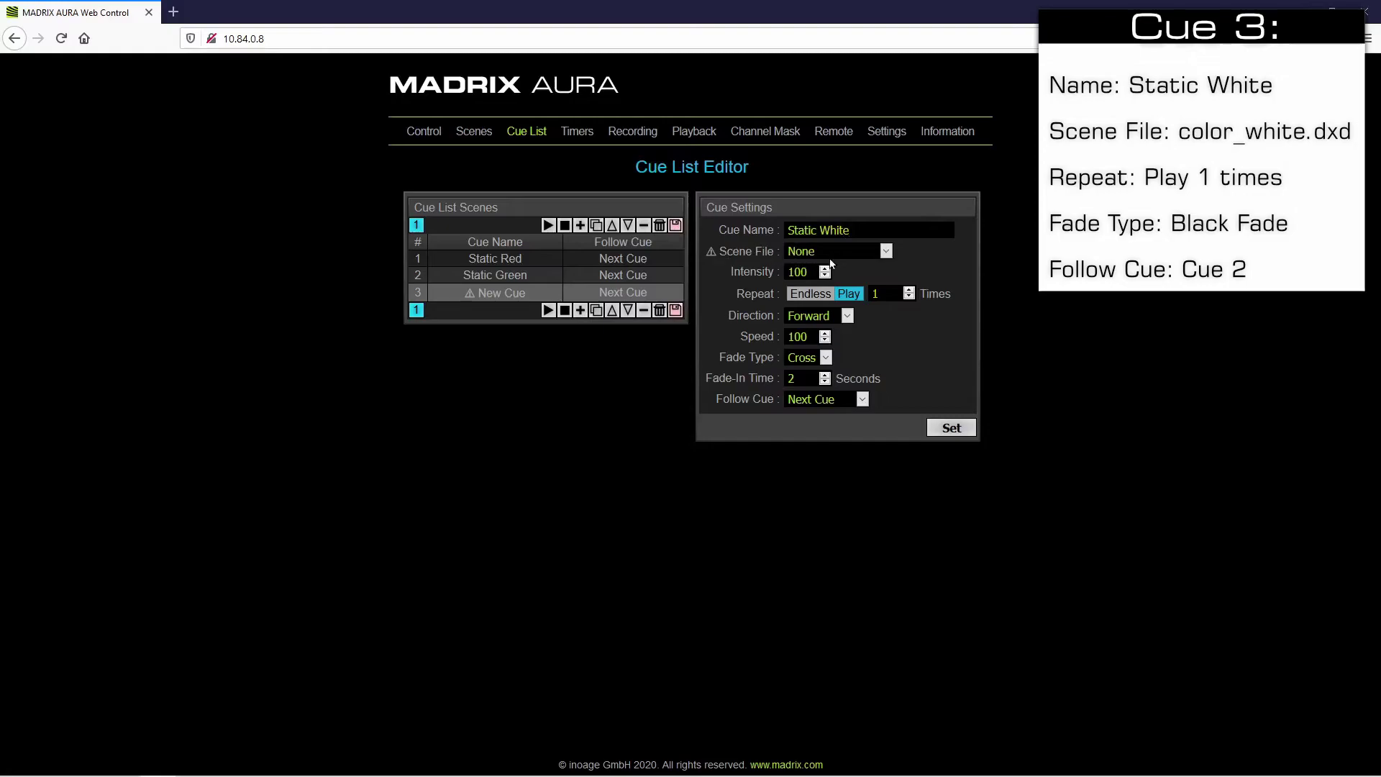
left_click(881, 253)
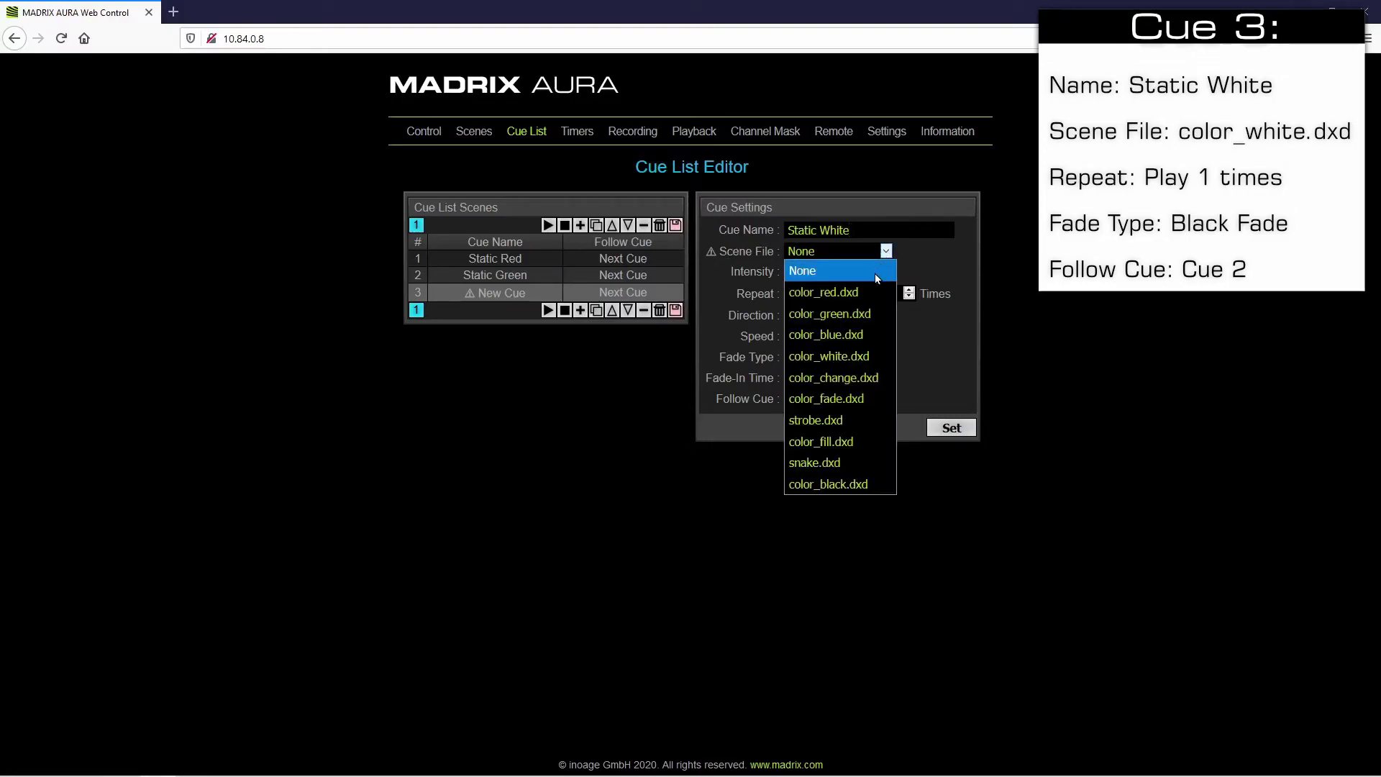
left_click(856, 357)
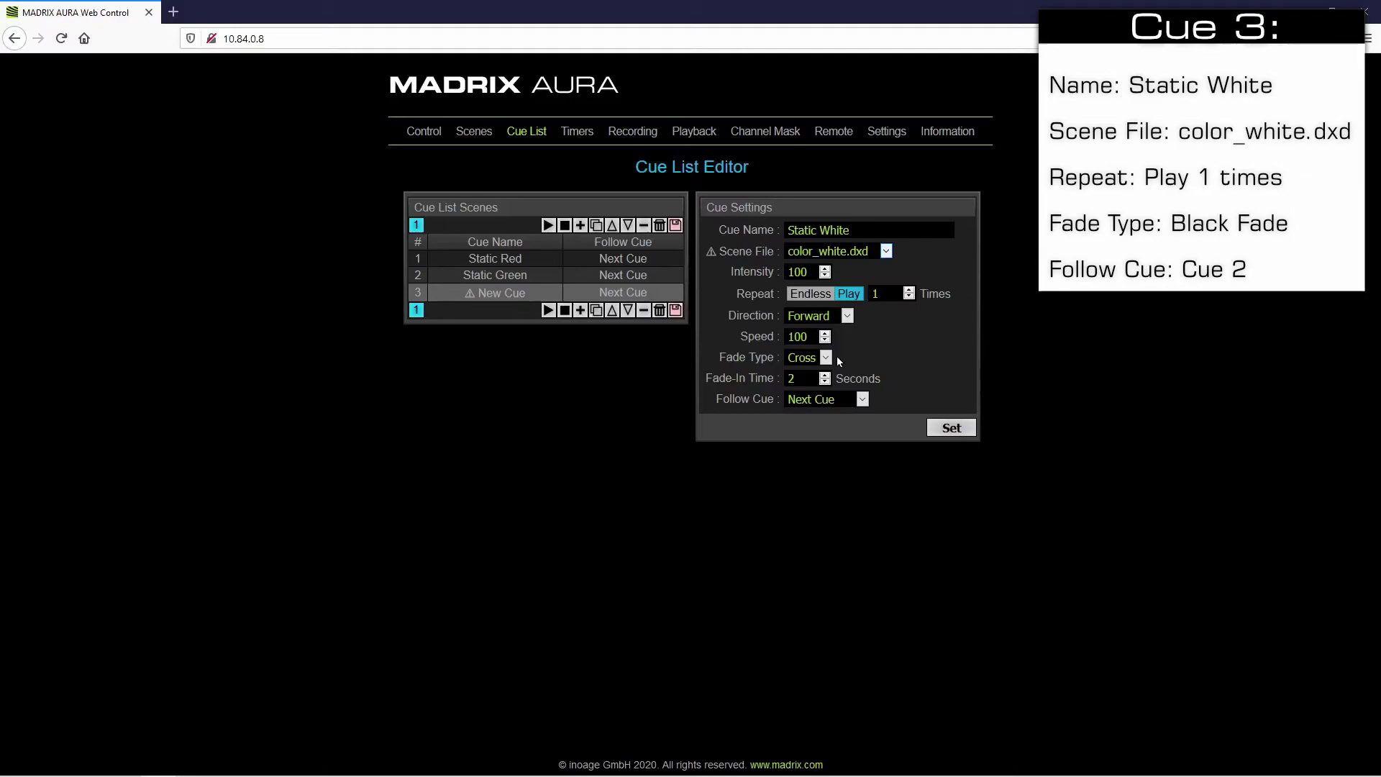
- Give cue 3 a Black fade, make it follow Cue 2, and save it
left_click(826, 357)
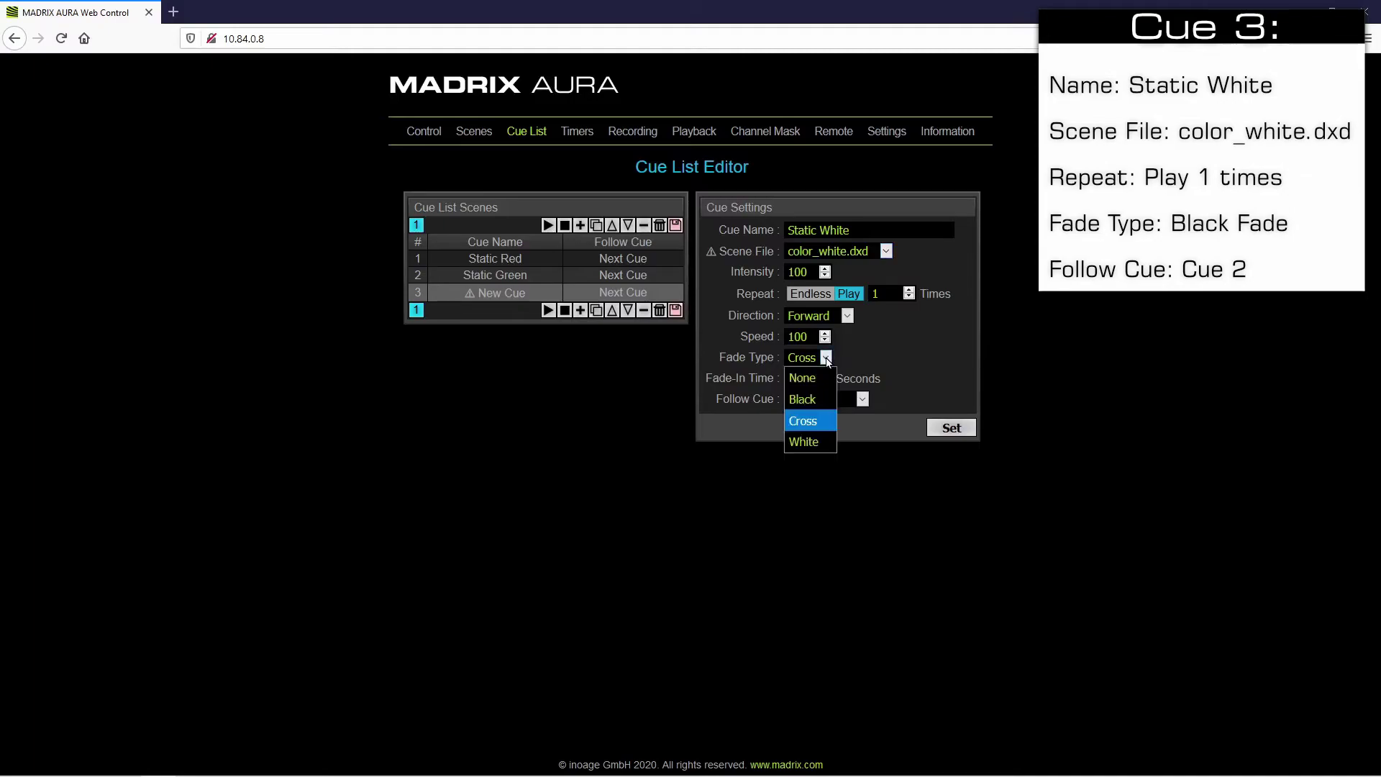
left_click(812, 399)
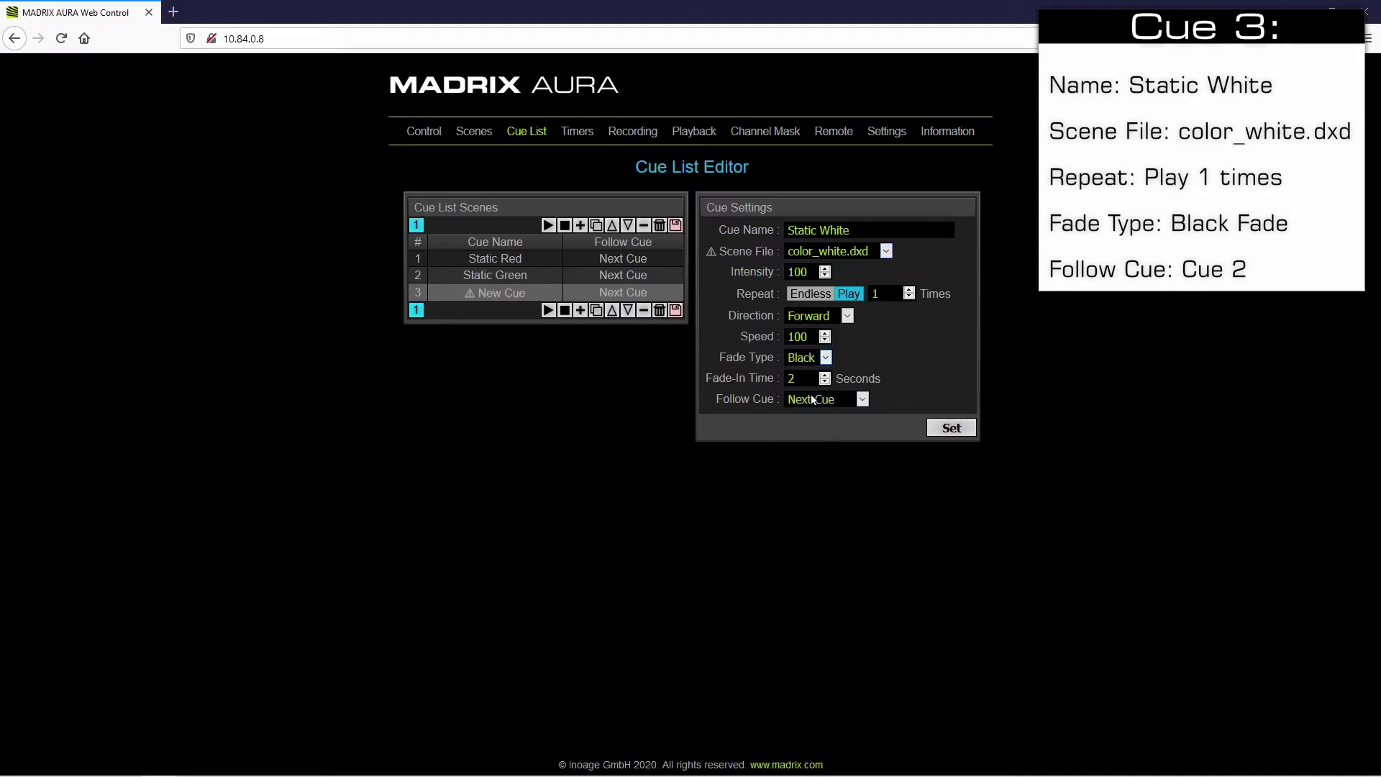
left_click(851, 406)
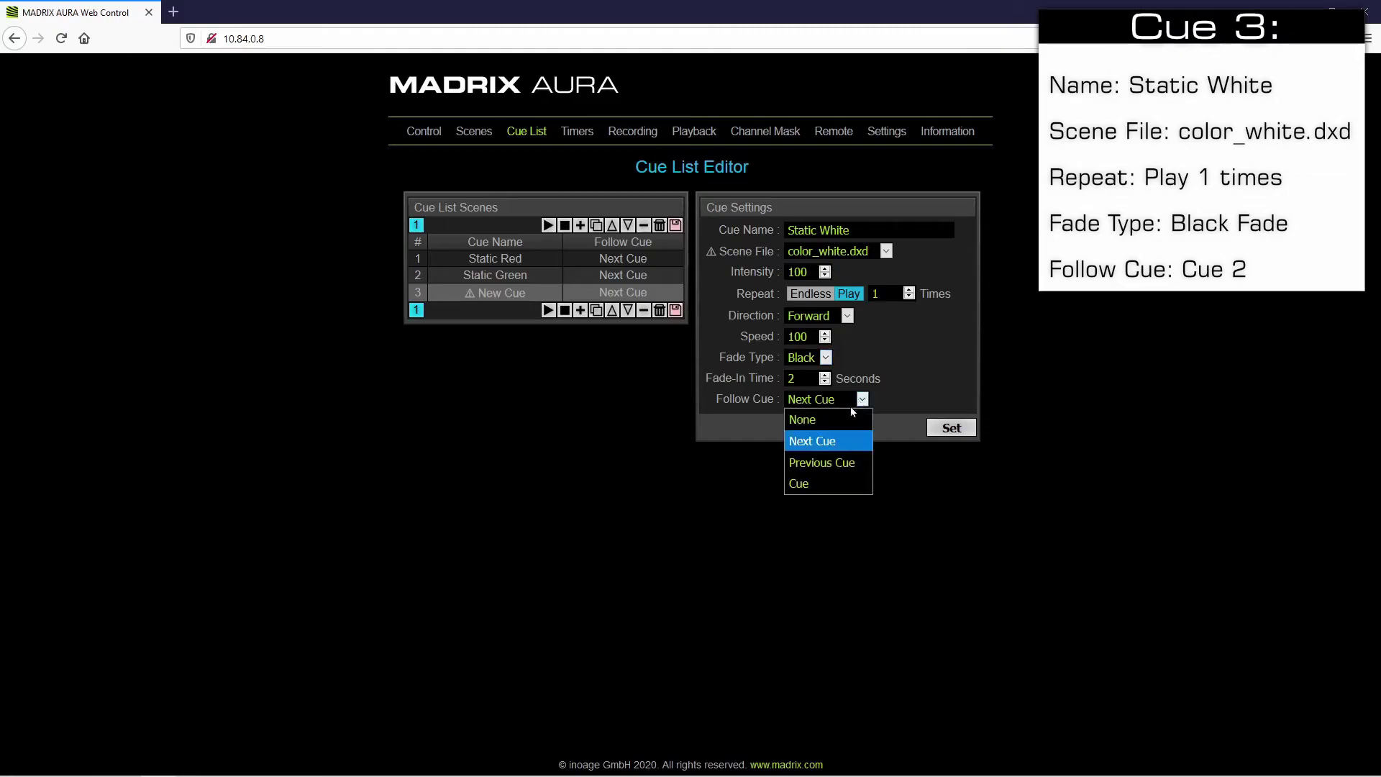
left_click(819, 477)
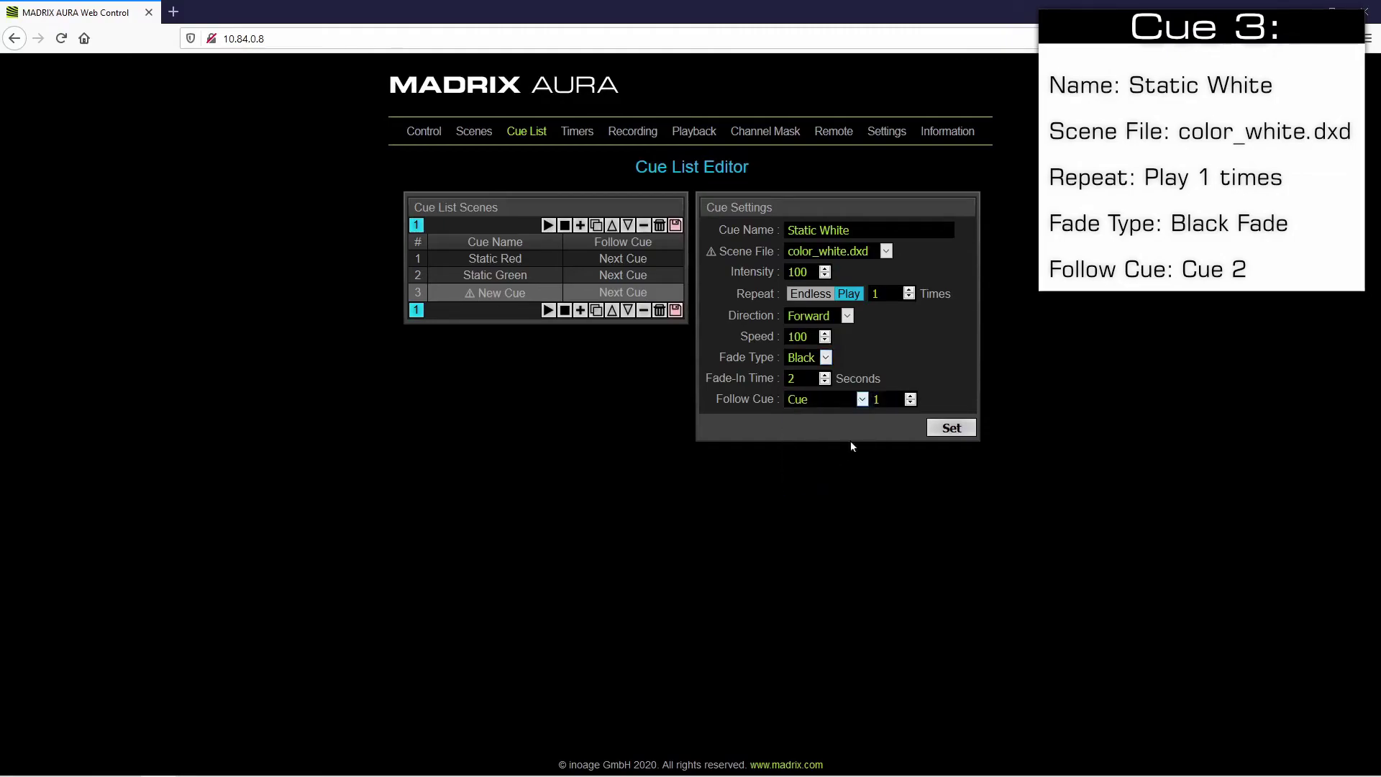
left_click(910, 396)
left_click(949, 429)
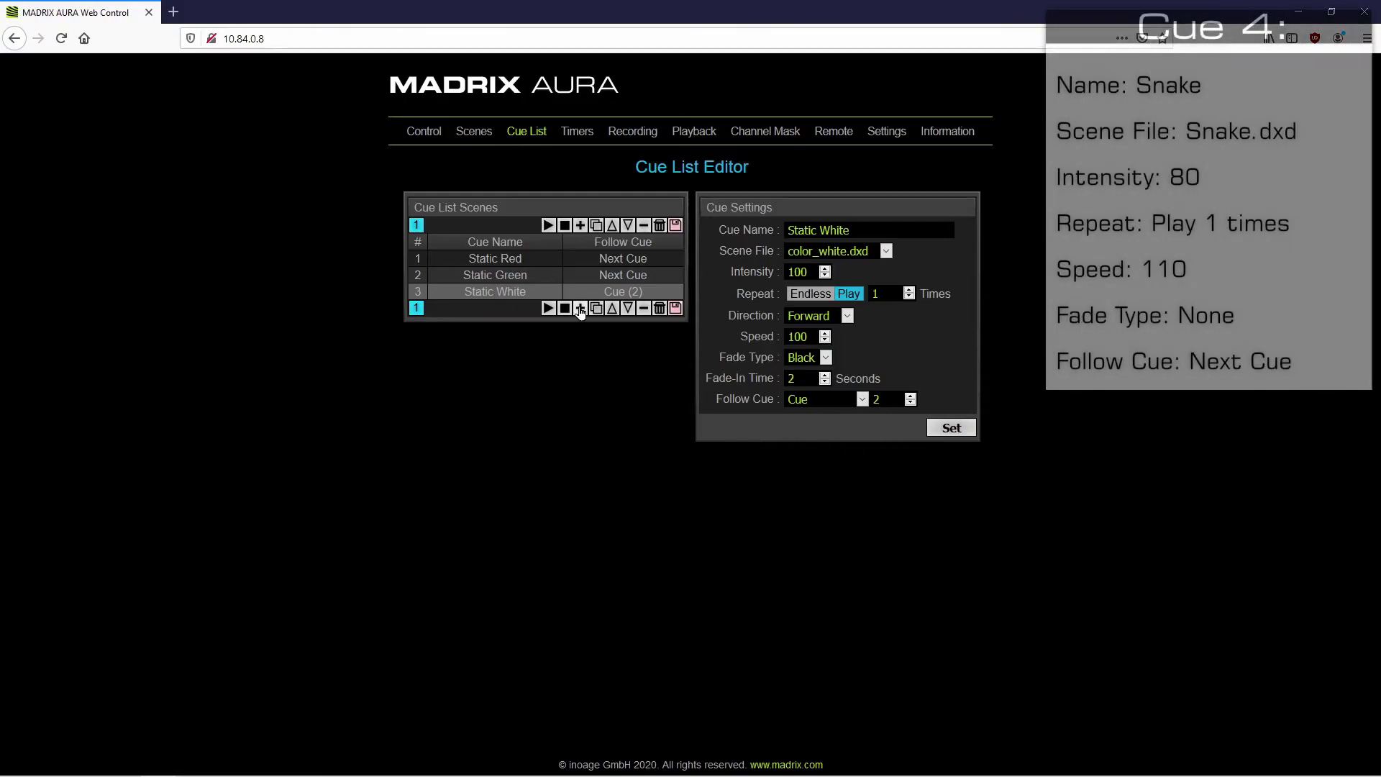
- Add a fourth cue named 'Snake' using the scene file snake.dxd
left_click(580, 308)
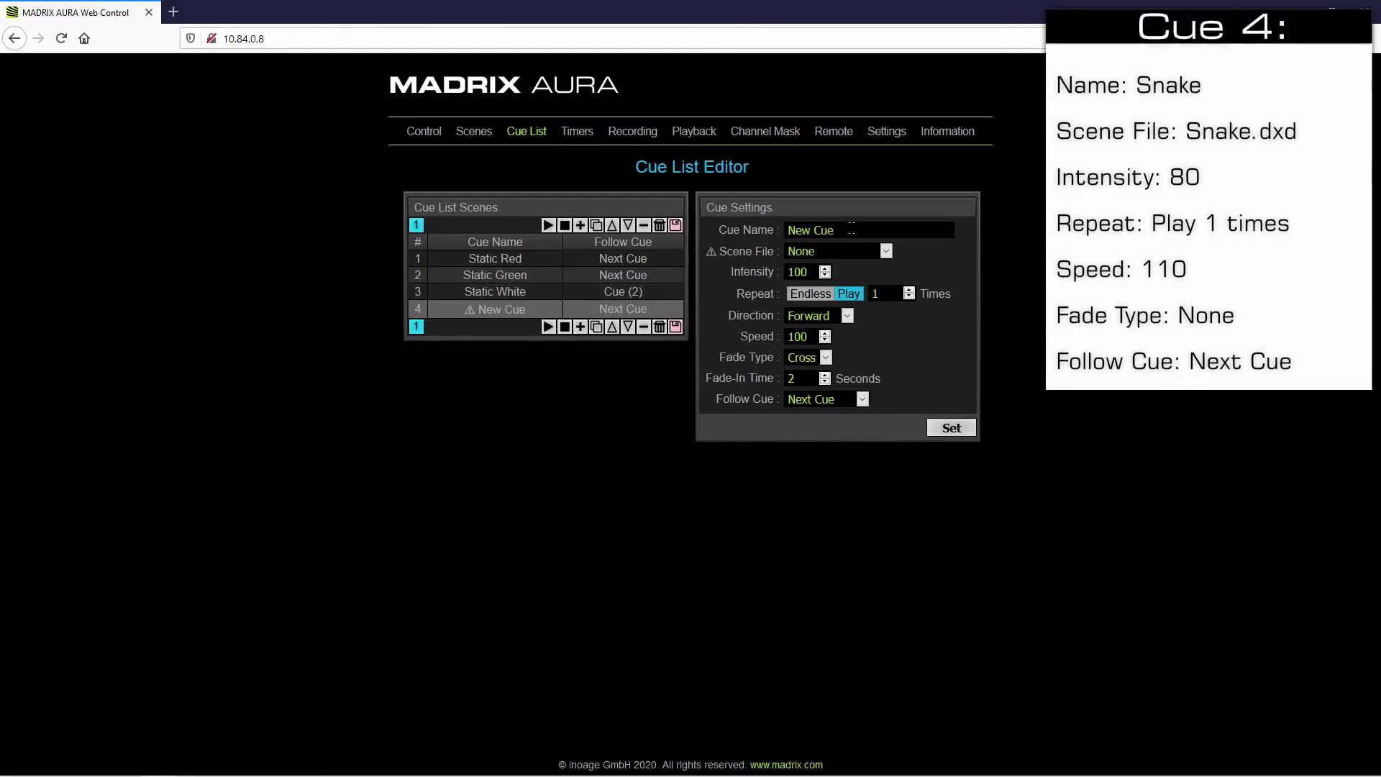
left_click(765, 228)
type("Snake")
left_click(886, 251)
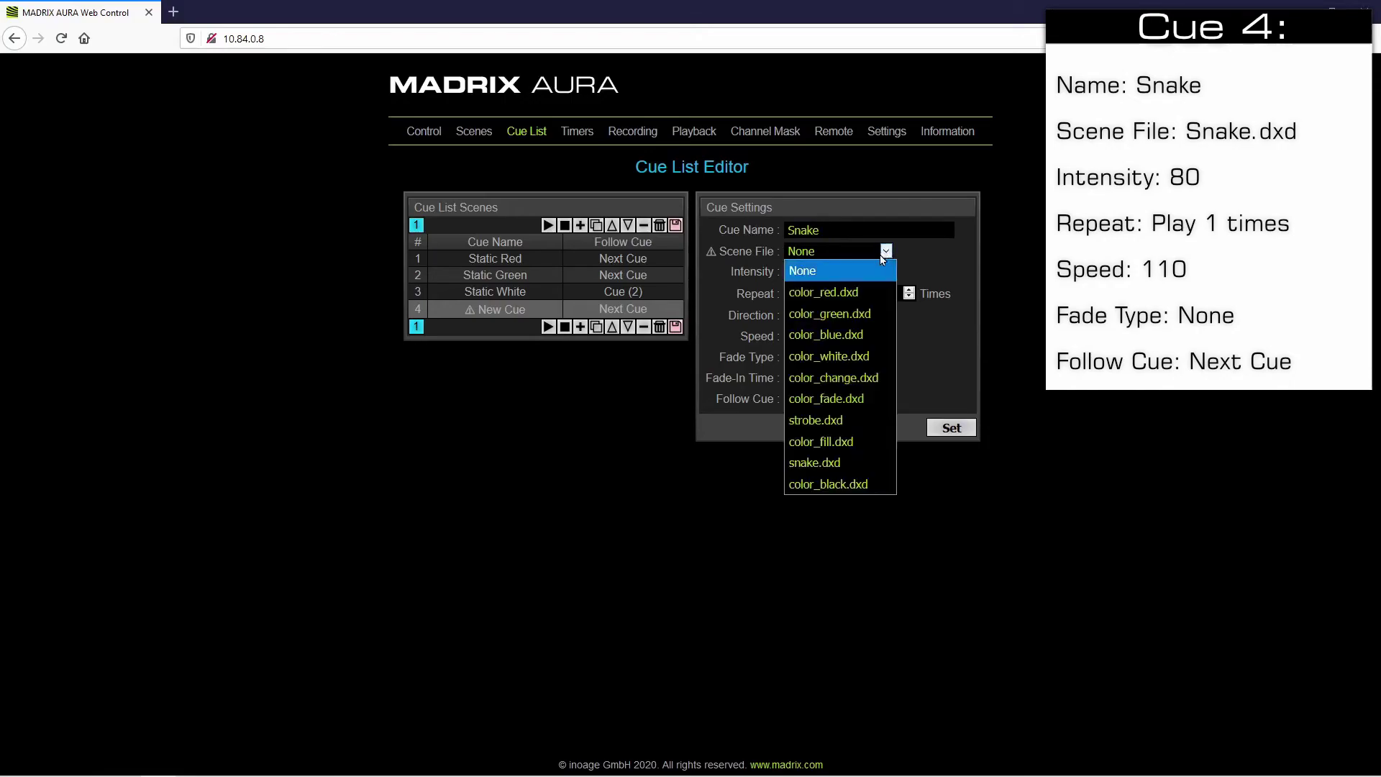
left_click(833, 461)
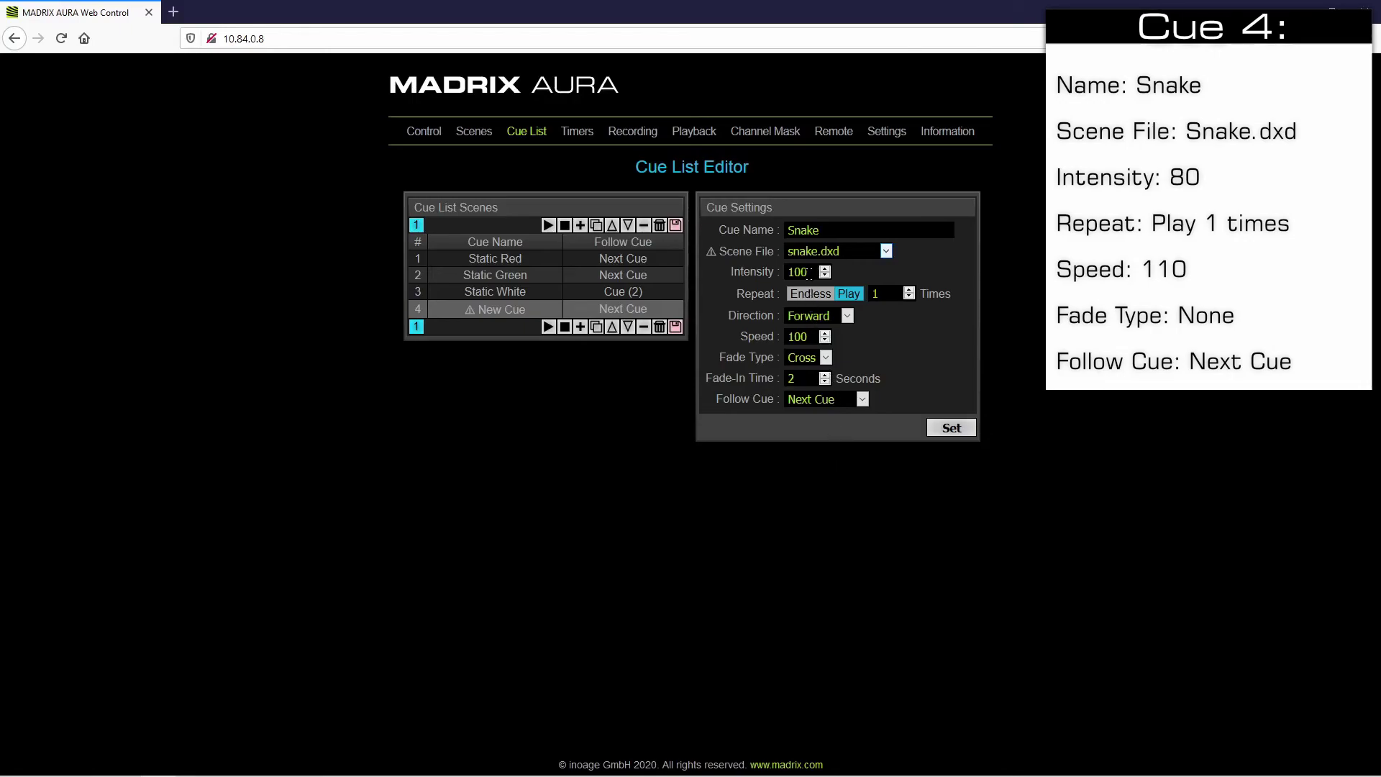
- Set cue 4 to intensity 80, speed 110 and fade type None, and save it
left_click(796, 272)
double_click(796, 272)
double_click(794, 337)
type("11")
left_click(825, 357)
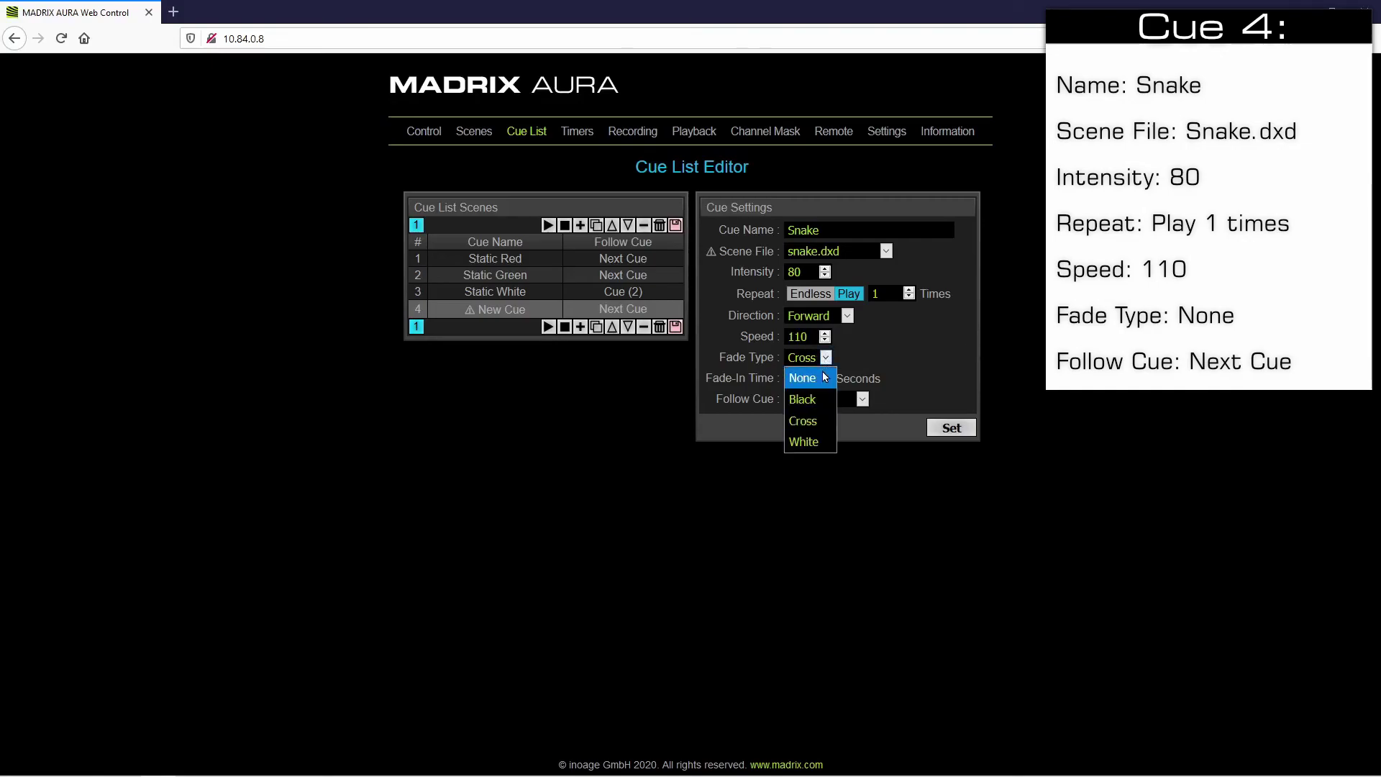
left_click(825, 377)
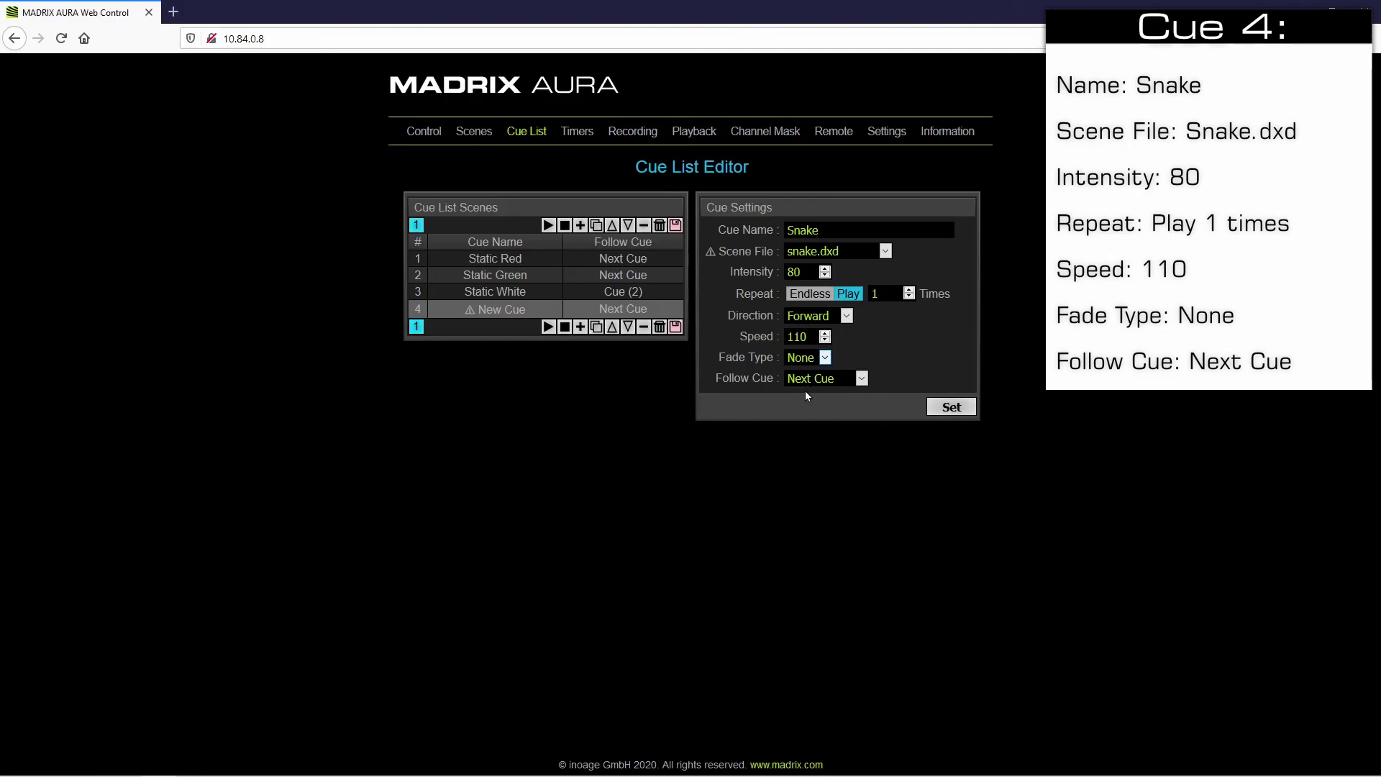
left_click(945, 408)
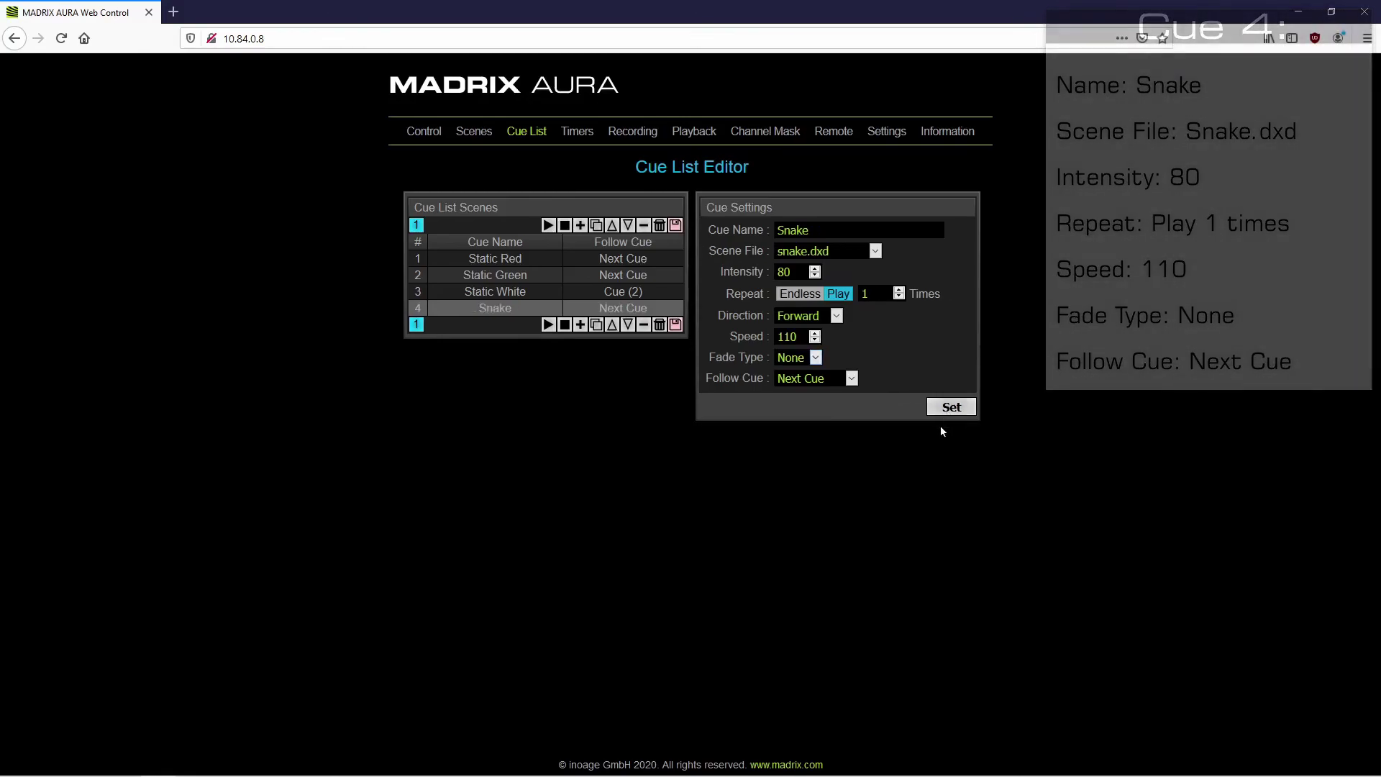